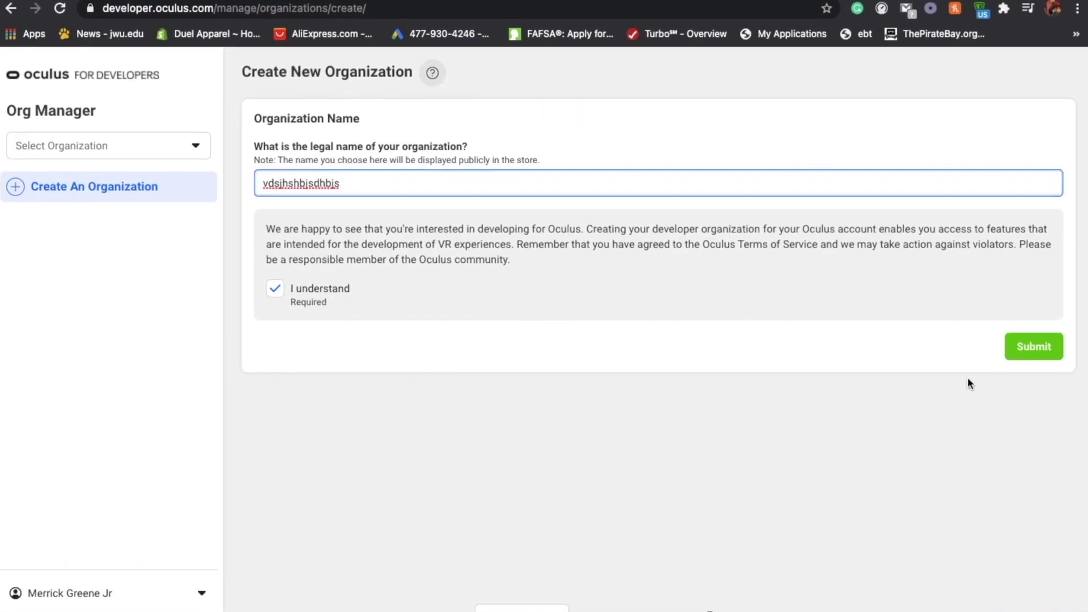
{"action": "type", "text": "vdsjhshbjsdhbjs"}
Submit the new organization form and accept the non-disclosure agreement.
{"action": "left_click", "coordinate": [1029, 346]}
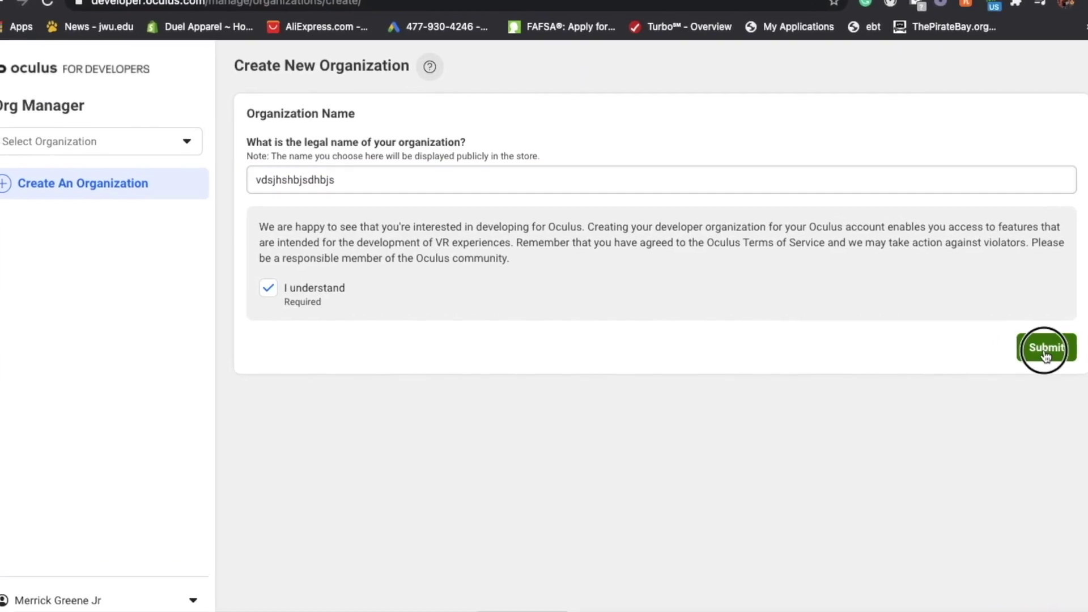
{"action": "left_click", "coordinate": [314, 567]}
{"action": "left_click", "coordinate": [761, 573]}
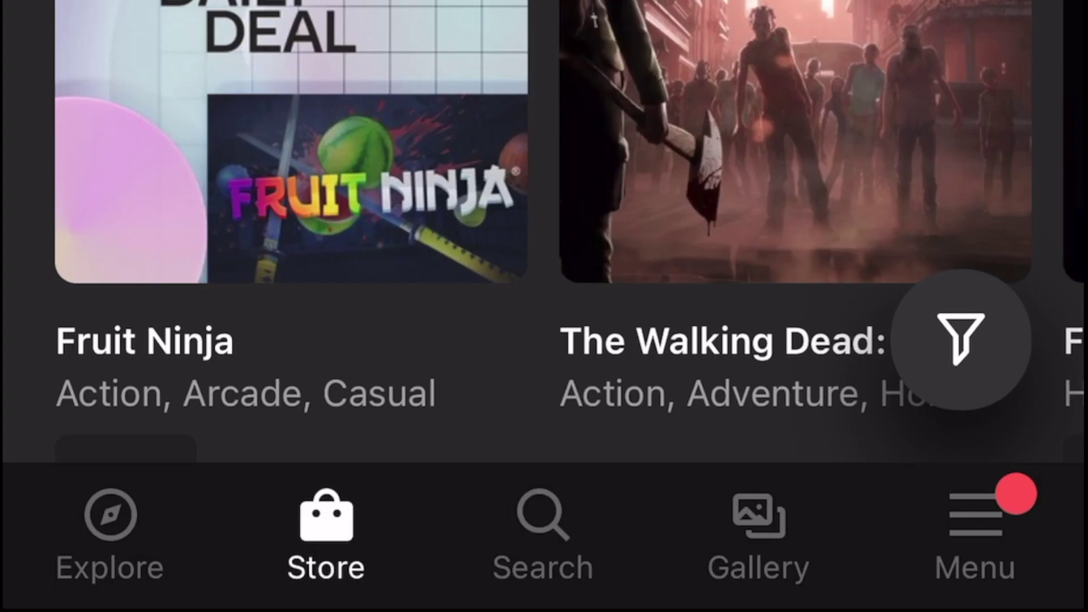
Go from the Menu page to the headset's Developer Mode settings and switch Developer Mode on.
{"action": "left_click", "coordinate": [976, 527]}
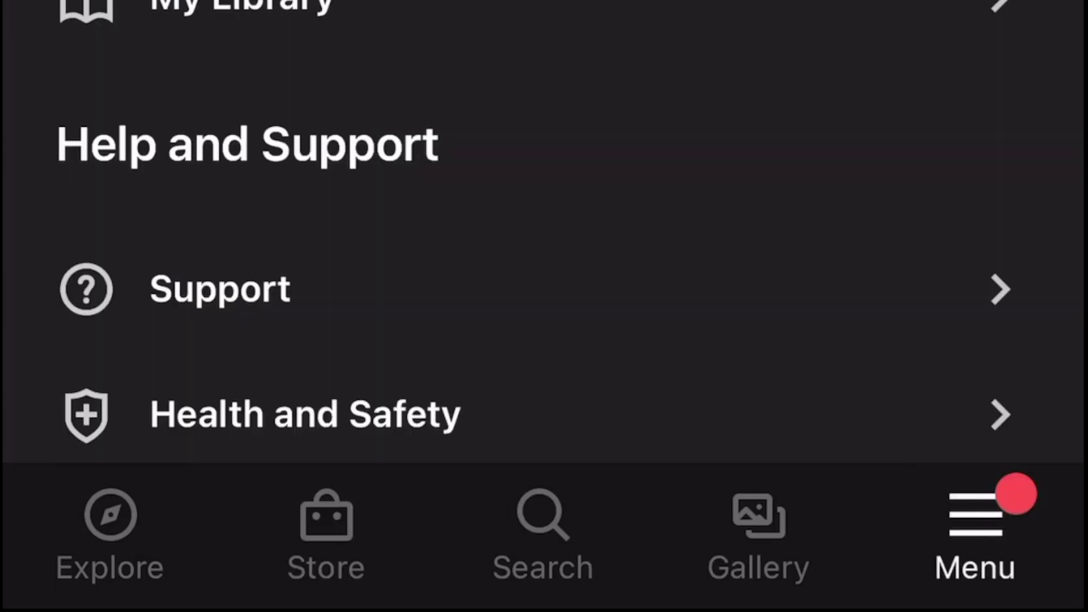
{"action": "scroll", "coordinate": [544, 341], "scroll_direction": "down", "scroll_amount": 10}
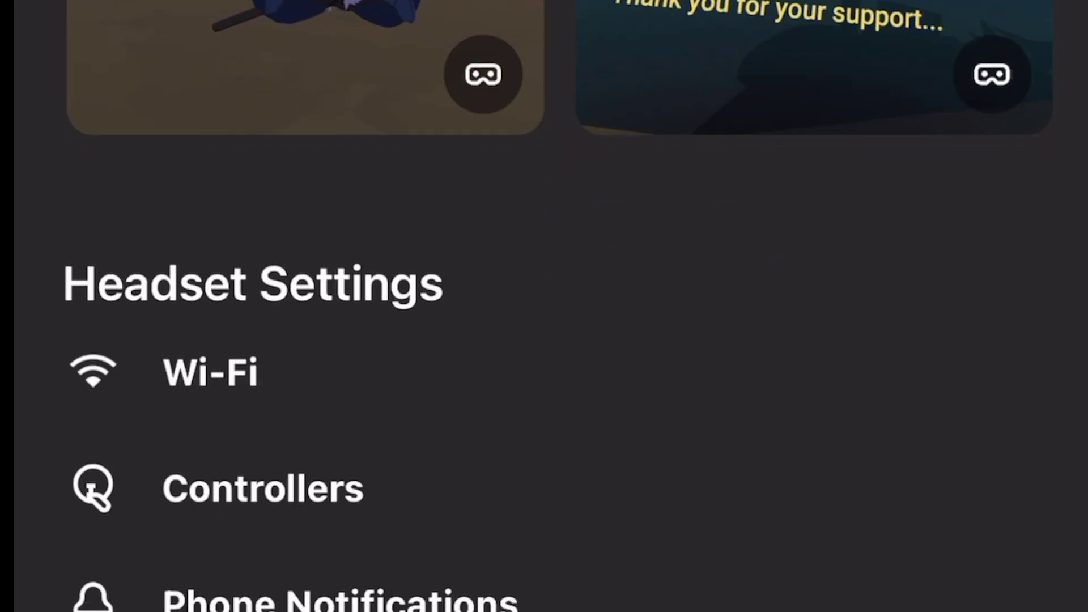
{"action": "left_click", "coordinate": [309, 323]}
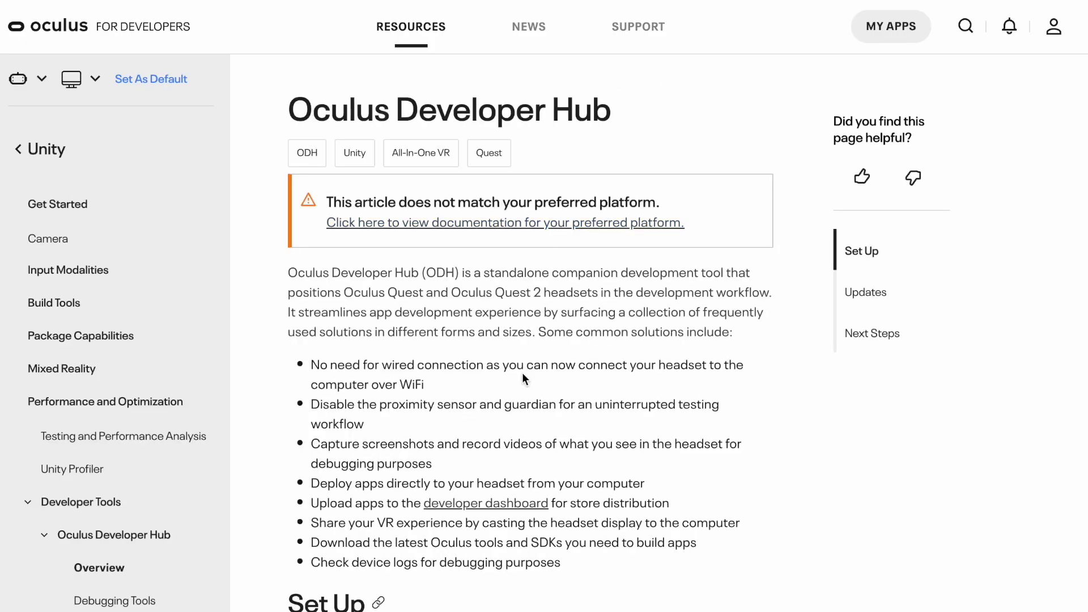
{"action": "scroll", "coordinate": [522, 373], "scroll_direction": "down", "scroll_amount": 2}
{"action": "scroll", "coordinate": [522, 373], "scroll_direction": "down", "scroll_amount": 1}
{"action": "scroll", "coordinate": [522, 374], "scroll_direction": "down", "scroll_amount": 2}
{"action": "scroll", "coordinate": [522, 373], "scroll_direction": "down", "scroll_amount": 1}
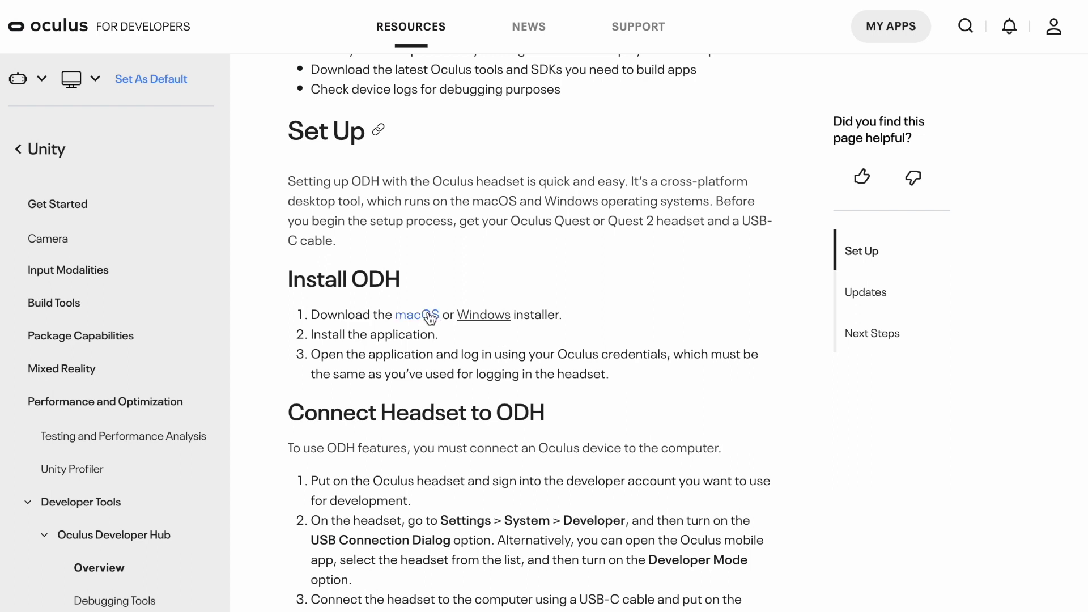
Choose the macOS installer link for Oculus Developer Hub v2.6.1.
{"action": "left_click", "coordinate": [429, 316]}
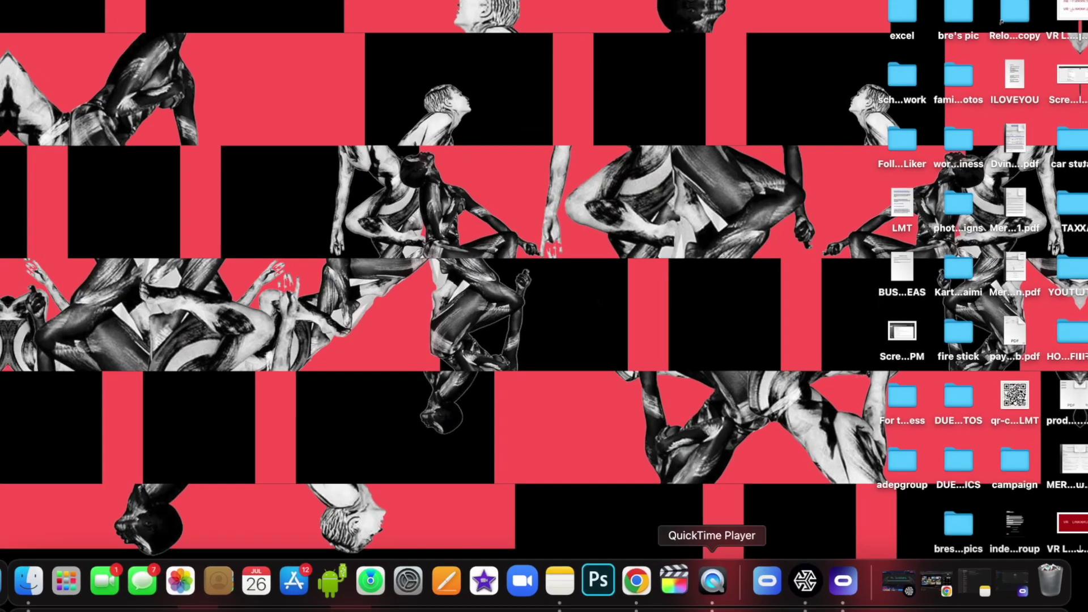
Launch Oculus Developer Hub from the Dock and turn on ADB over Wi-Fi for the Quest 2.
{"action": "left_click", "coordinate": [844, 587]}
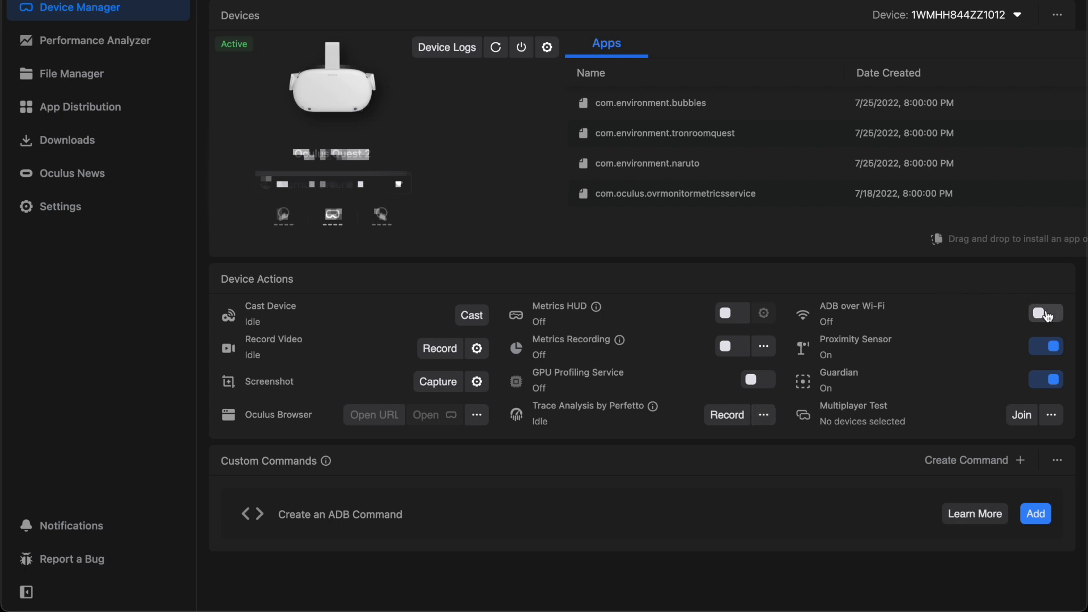
{"action": "left_click", "coordinate": [1045, 314]}
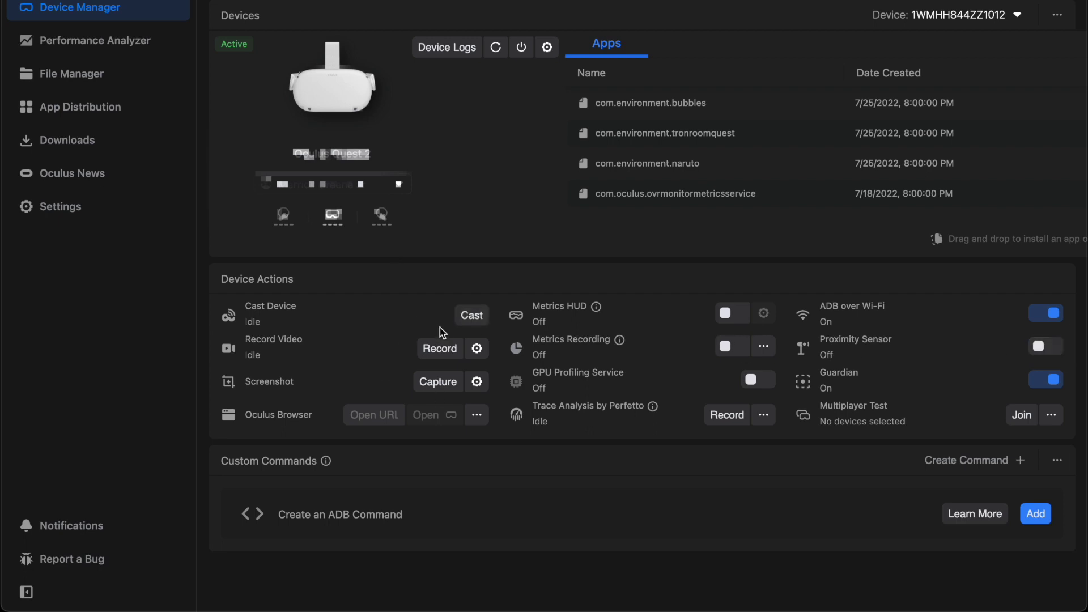
Cast the Quest 2 display, start recording, and move the cast window aside.
{"action": "left_click", "coordinate": [468, 320]}
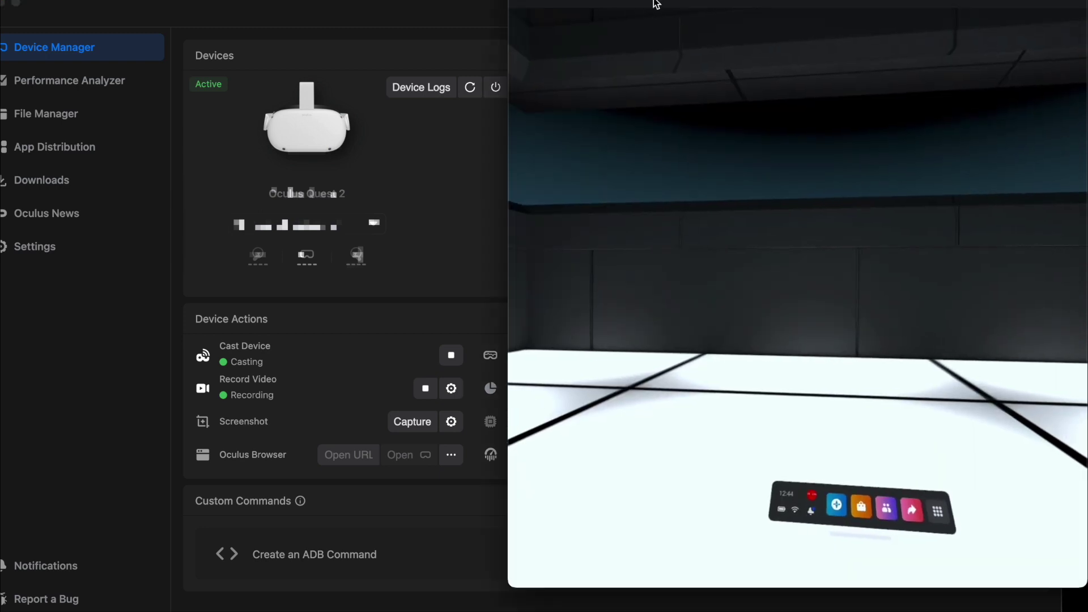
{"action": "left_click_drag", "start_coordinate": [651, 2], "coordinate": [642, 2]}
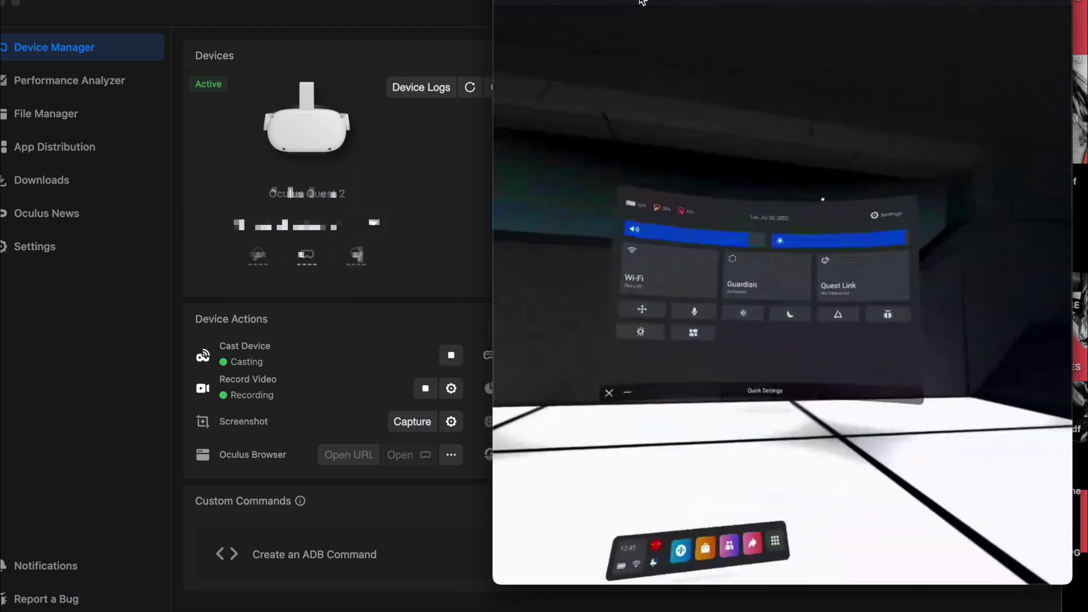
Stop casting and recording, play the video in QuickTime from about 00:26, then close it.
{"action": "left_click", "coordinate": [370, 358]}
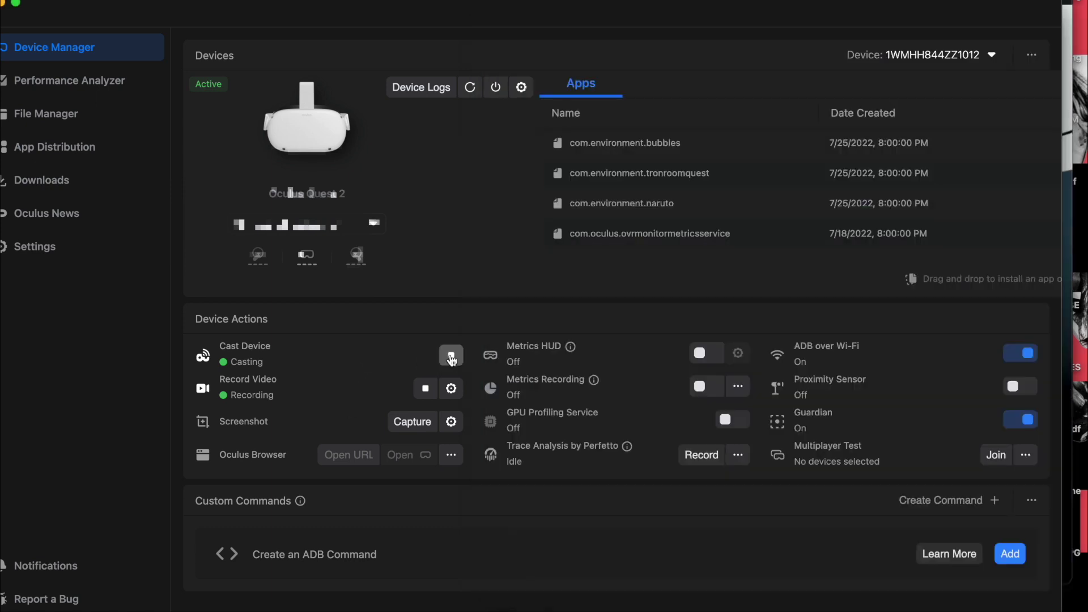
{"action": "left_click", "coordinate": [425, 389]}
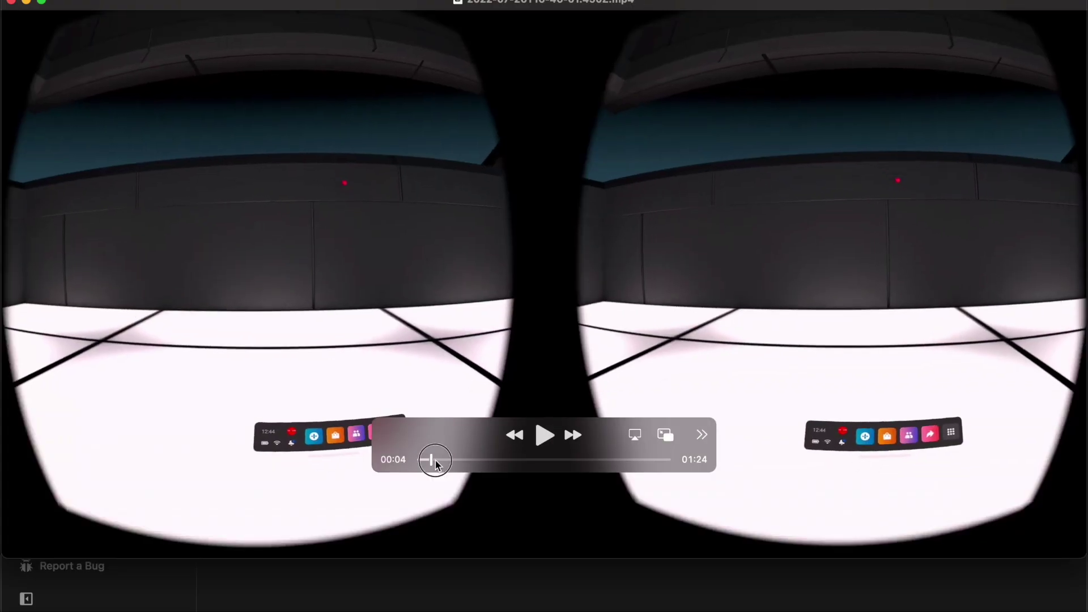
{"action": "left_click_drag", "start_coordinate": [434, 460], "coordinate": [529, 461]}
{"action": "left_click", "coordinate": [545, 436]}
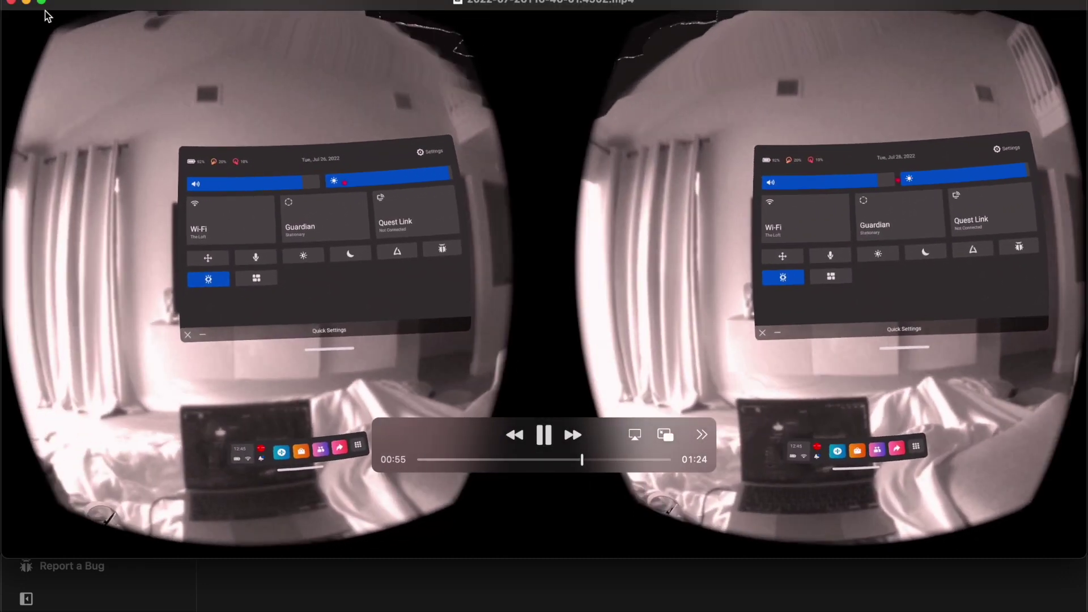
{"action": "left_click", "coordinate": [10, 3]}
Open the recorded MP4 from File Manager's ODH Local Videos folder, then close the player.
{"action": "left_click", "coordinate": [75, 85]}
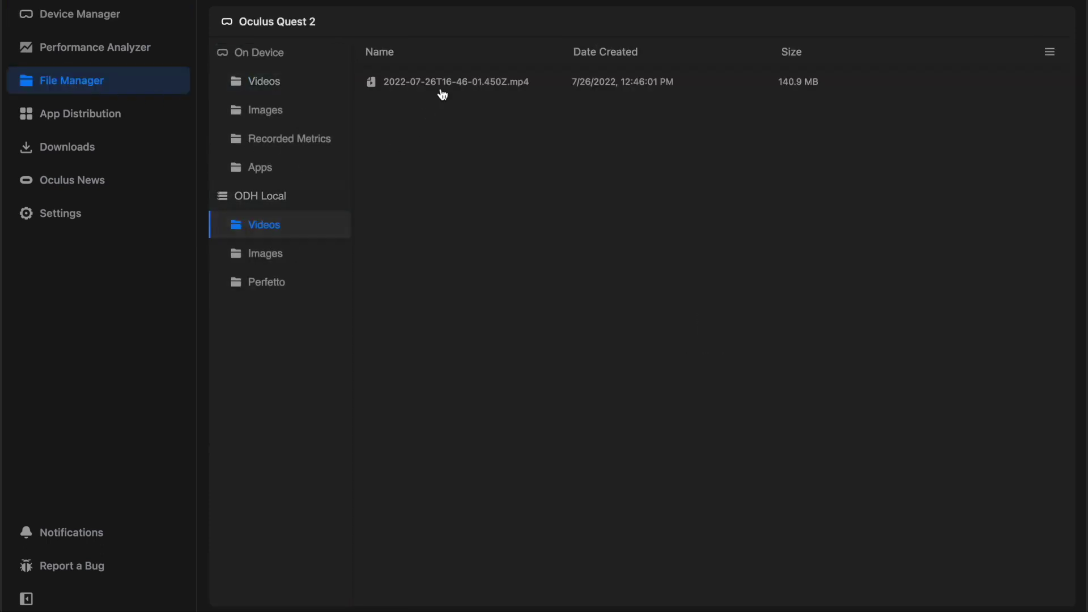
{"action": "double_click", "coordinate": [491, 86]}
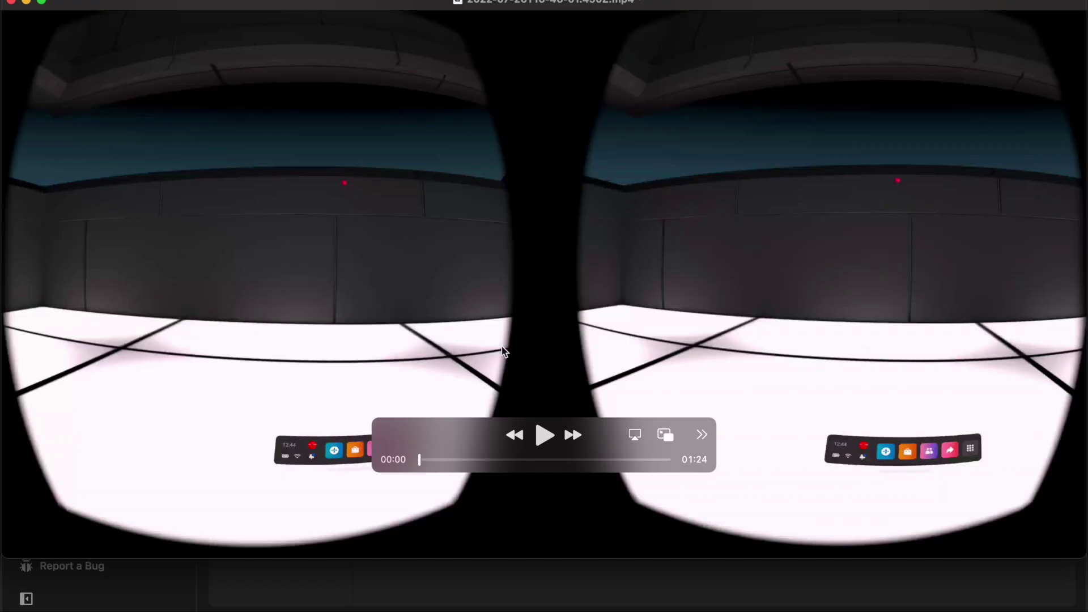
{"action": "left_click", "coordinate": [13, 4]}
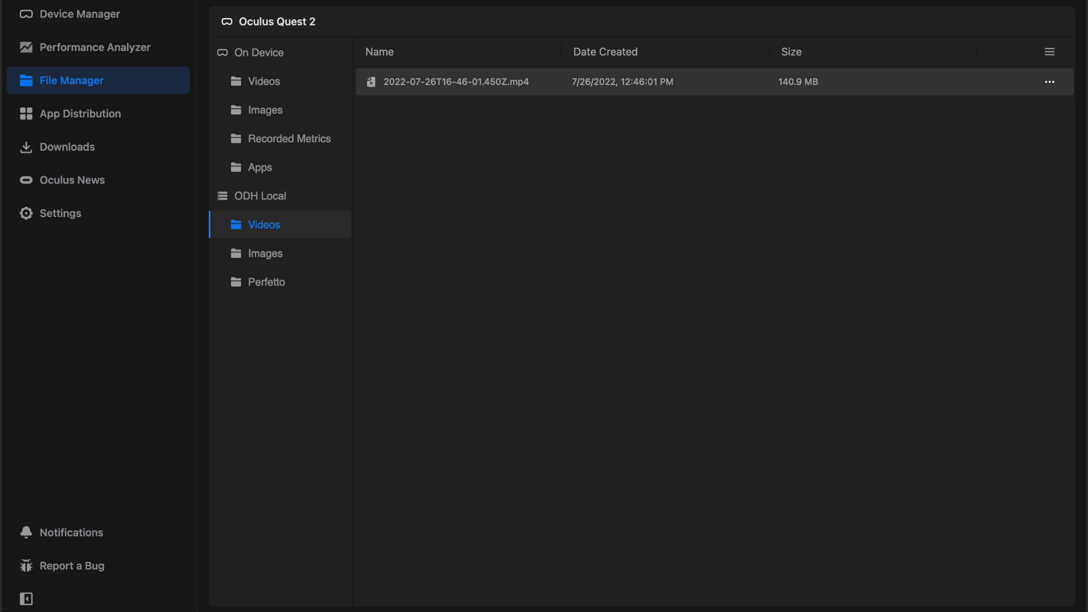